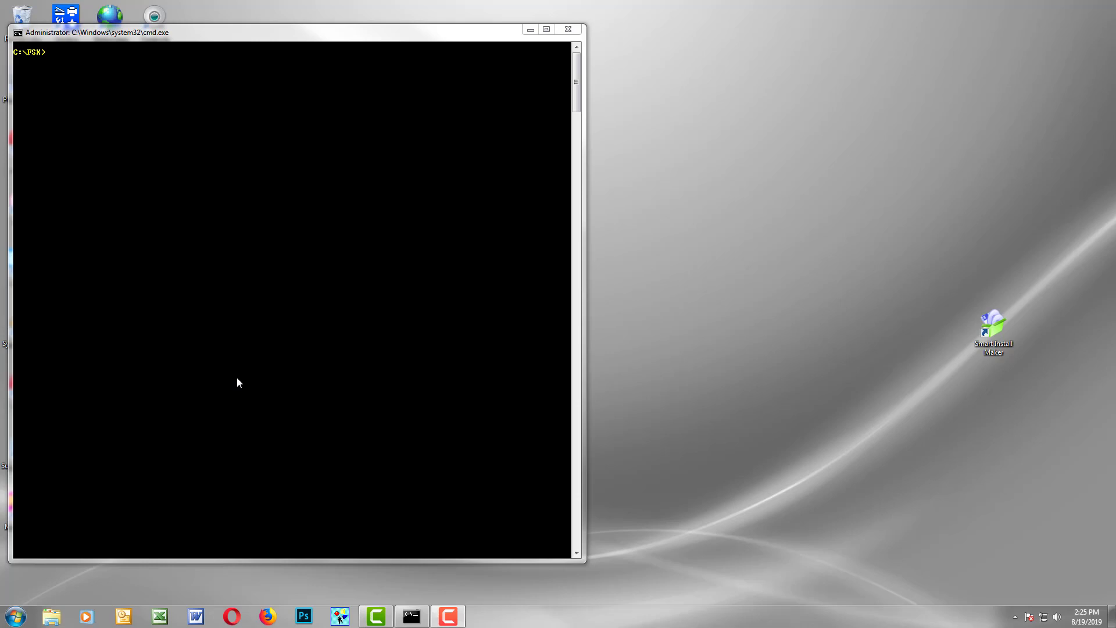
left_click(16, 616)
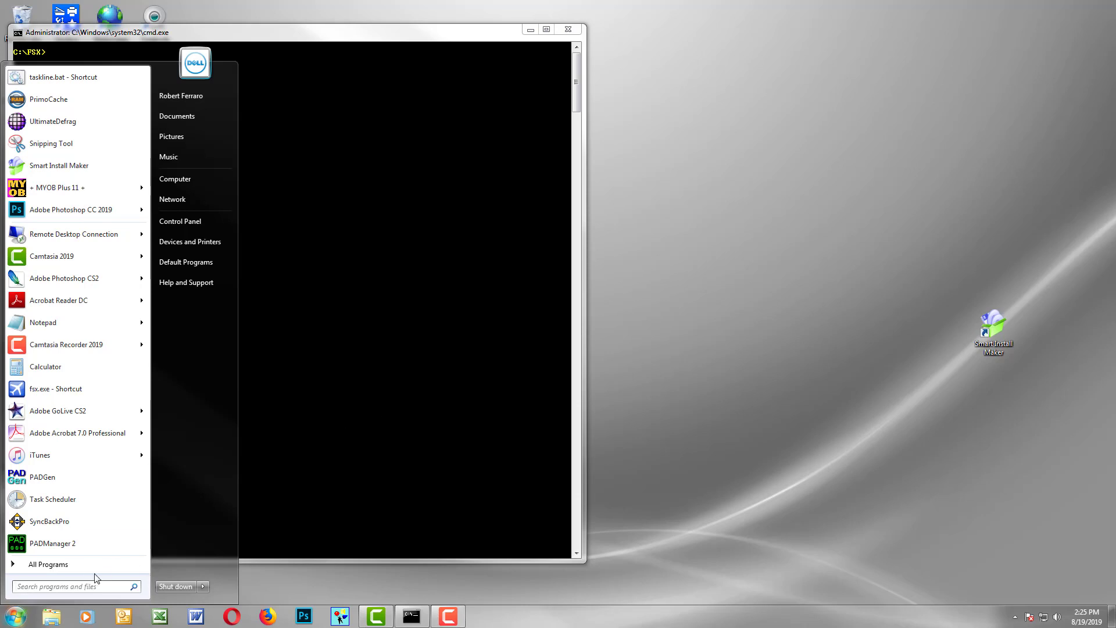
left_click(81, 585)
left_click(415, 356)
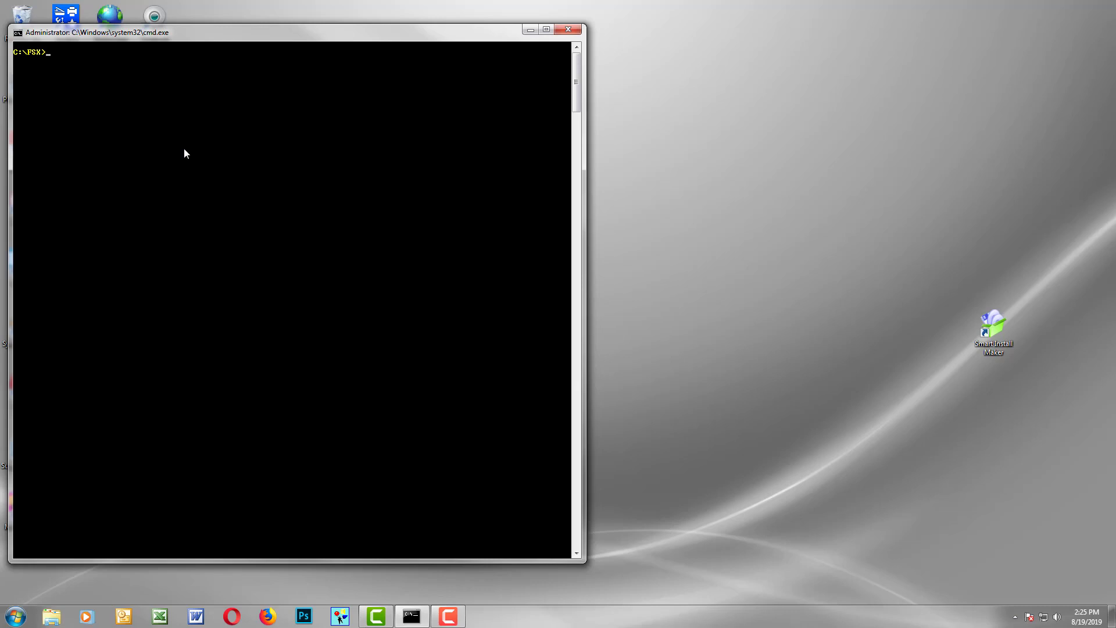
- Change into the C:\fsx folder and start entering the UltimateDefrag command for all its files
type("cd\\fsx")
key("Return")
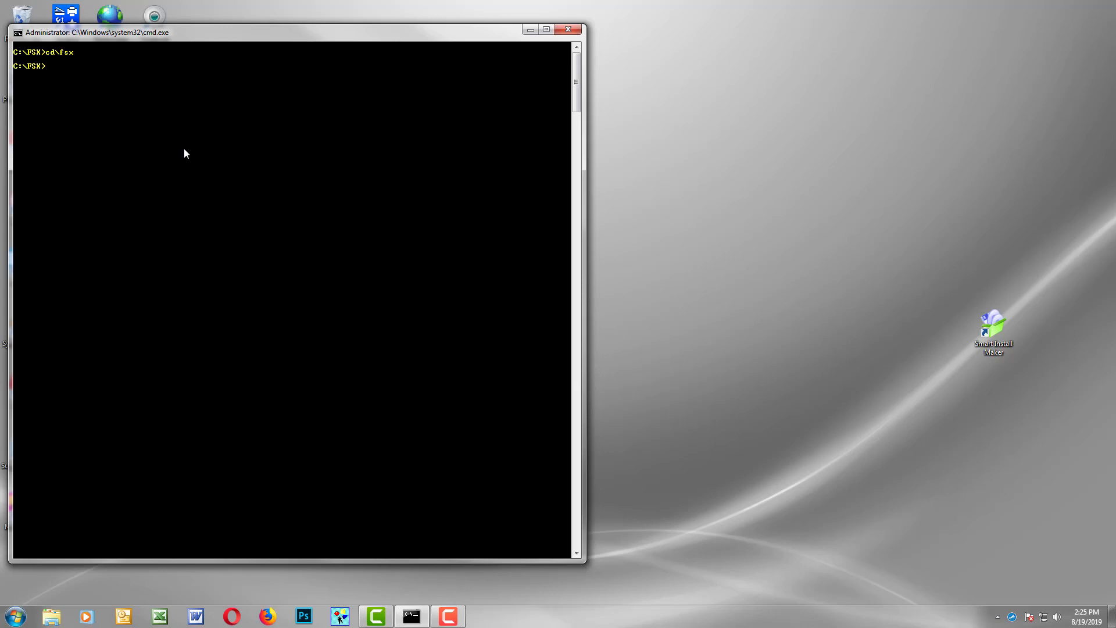
type("UltimateDefrag *.*\\")
- Run UltimateDefrag on *.* so it analyzes the 49077 FSX files and begins defragmenting
key("Return")
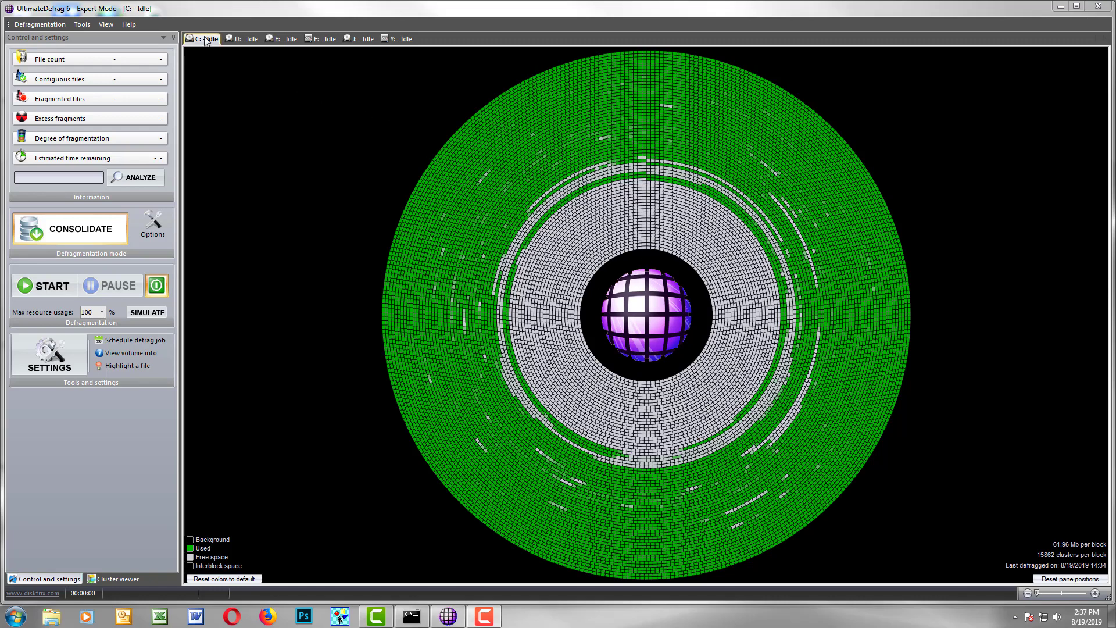
- Add the FSX folder as high-performance files with Very fast placement in the defrag settings
left_click(67, 355)
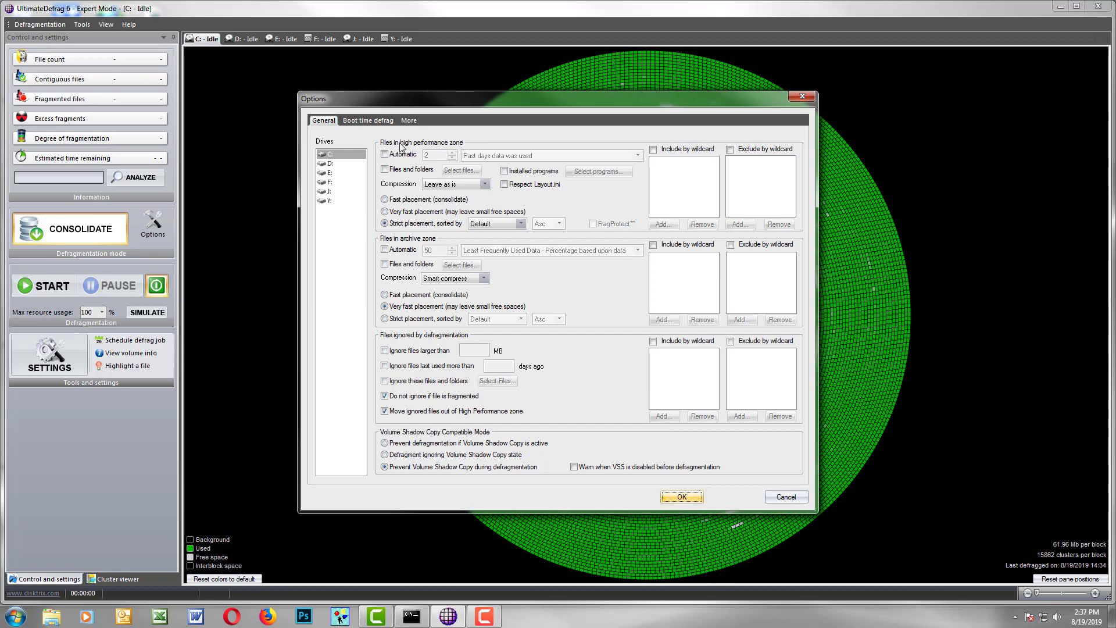
left_click(386, 170)
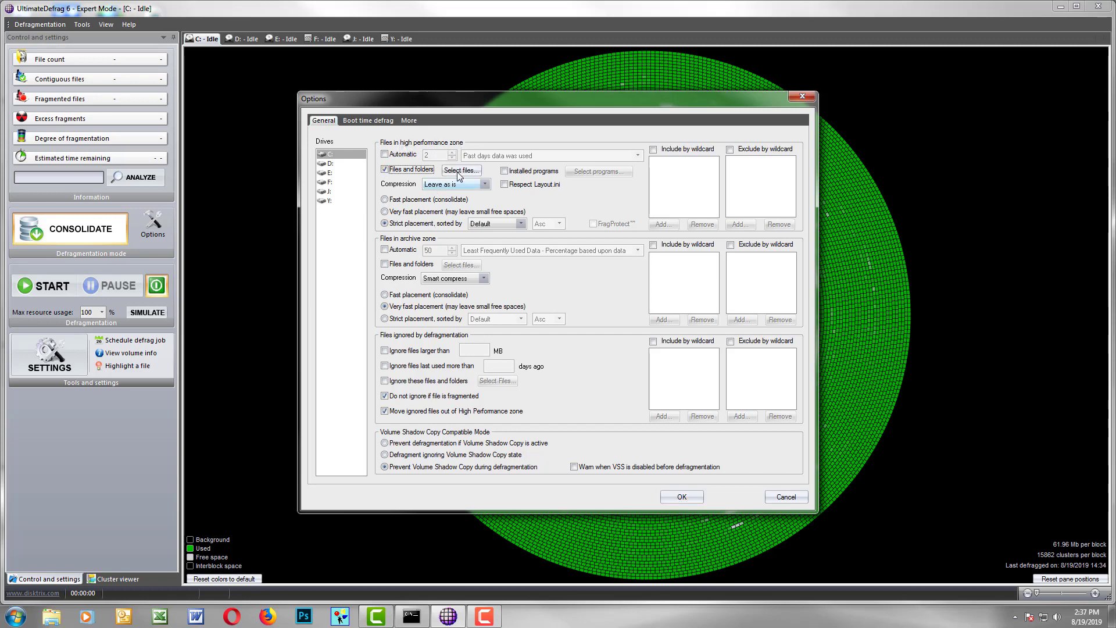
left_click(460, 171)
left_click(535, 278)
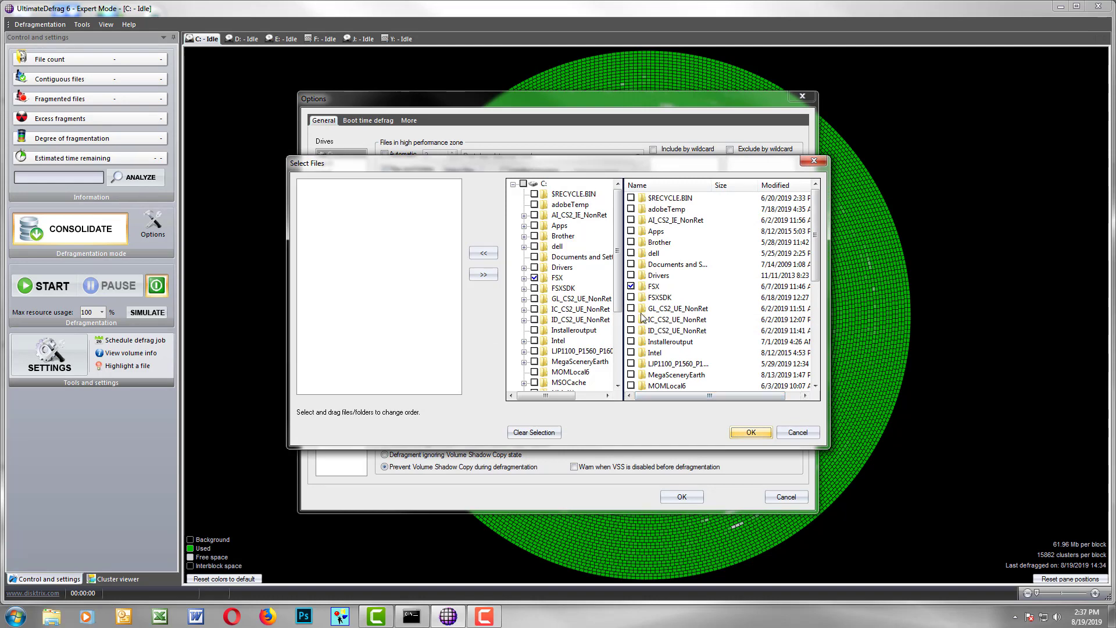
left_click(483, 253)
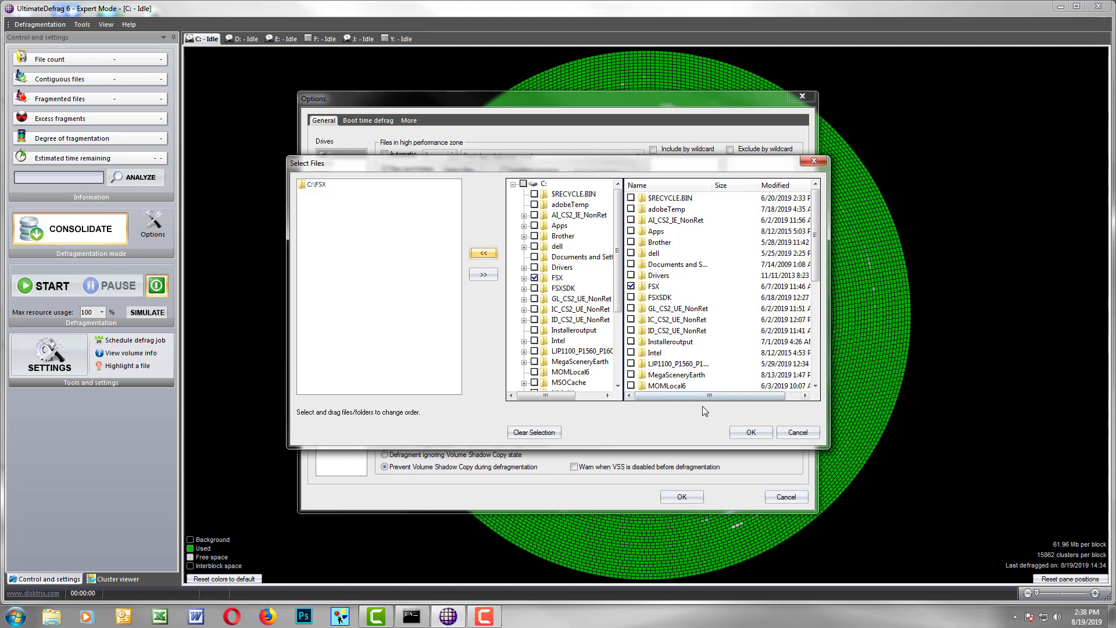
left_click(737, 434)
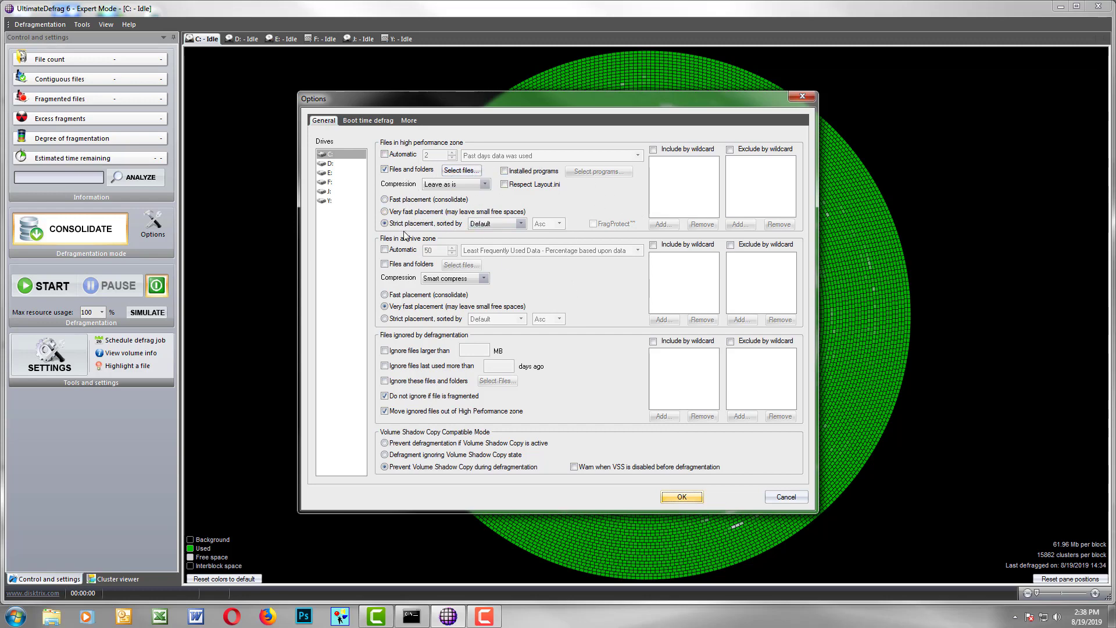
left_click(396, 212)
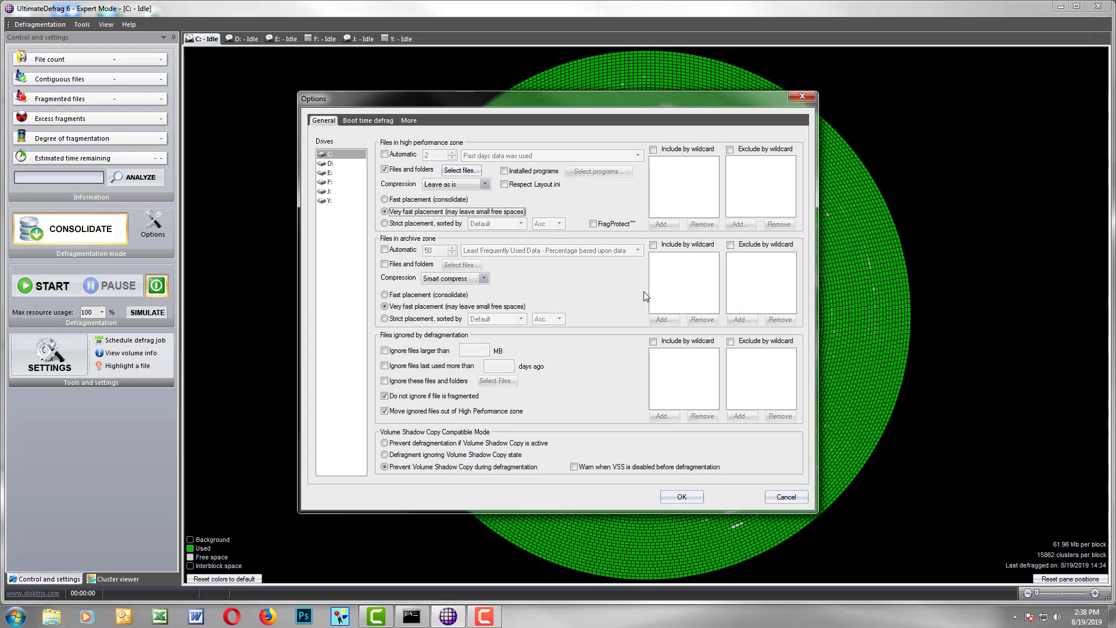
left_click(692, 498)
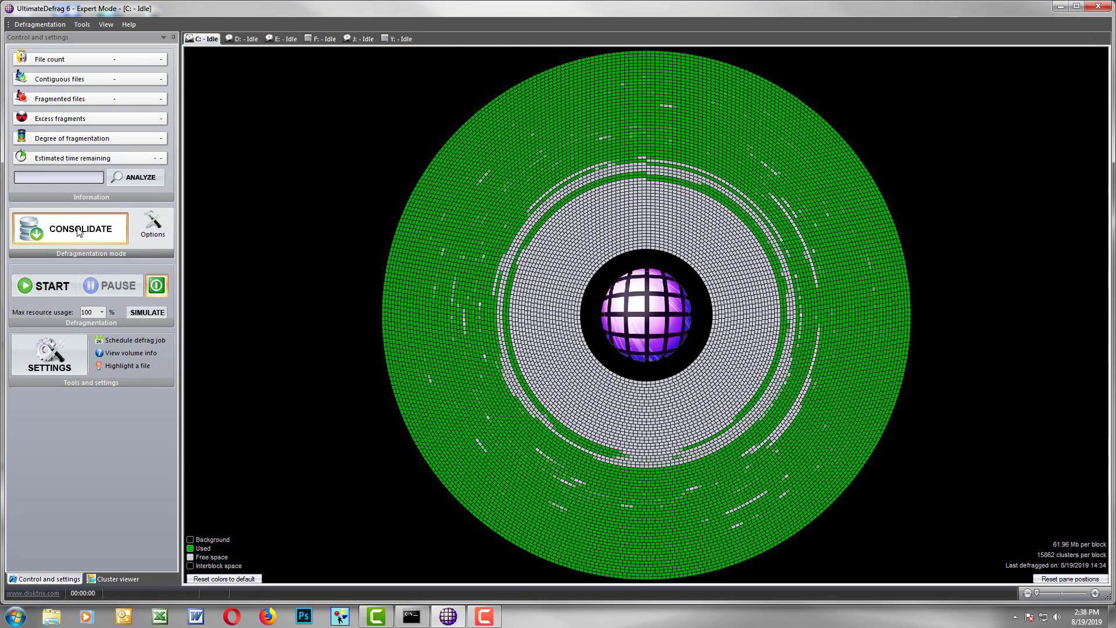
- Confirm Consolidate options: Respect high performance, Complete high performance then stop, Very fast placement
left_click(153, 224)
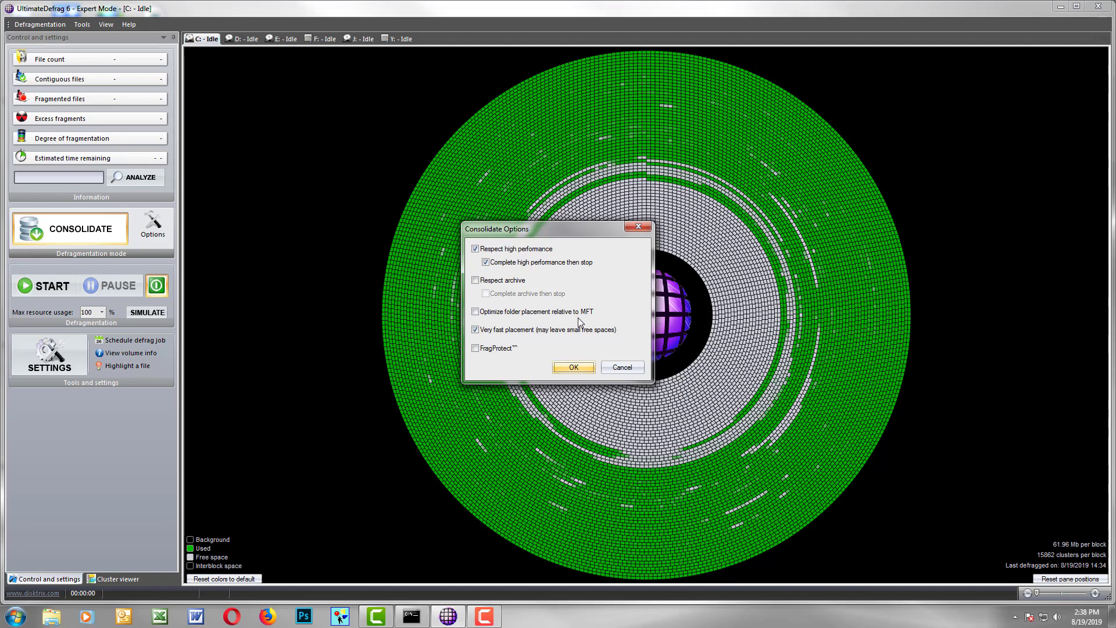
left_click(574, 367)
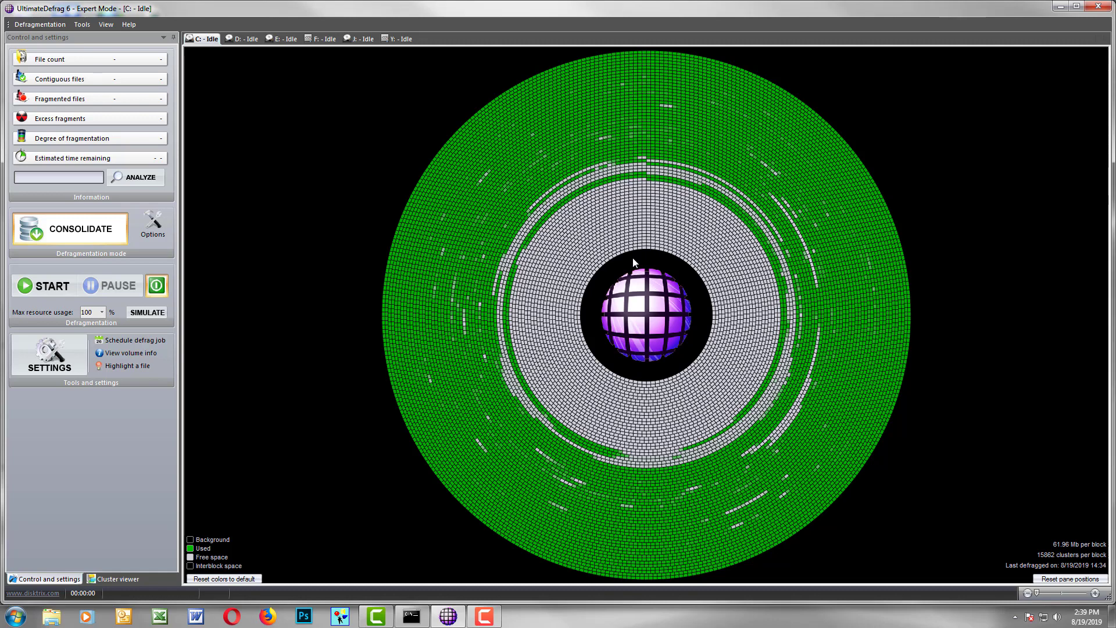
- Start the drive C: consolidation and view the files in a top disk-map block
left_click(42, 287)
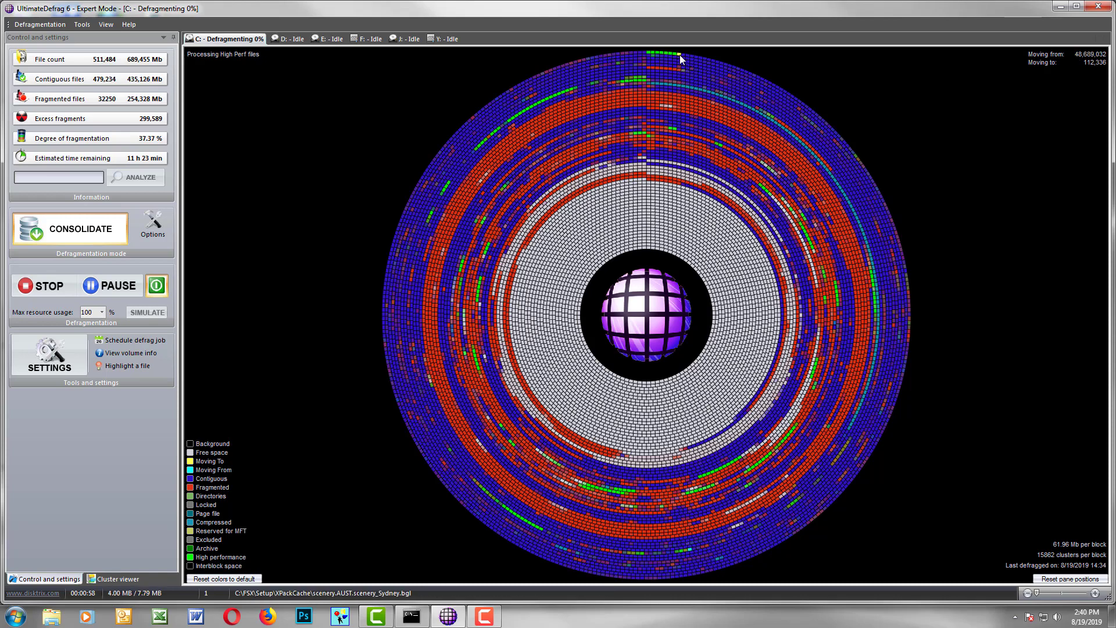
left_click(675, 54)
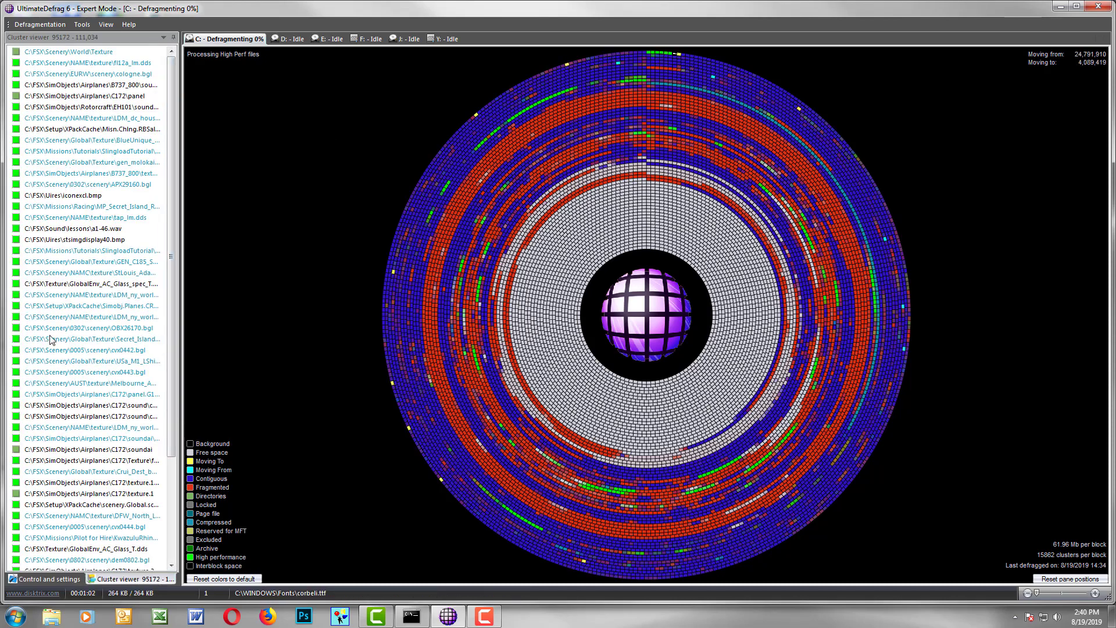
- List the files in four outer-ring blocks, including the FSX block, then return to Control and settings
left_click(649, 54)
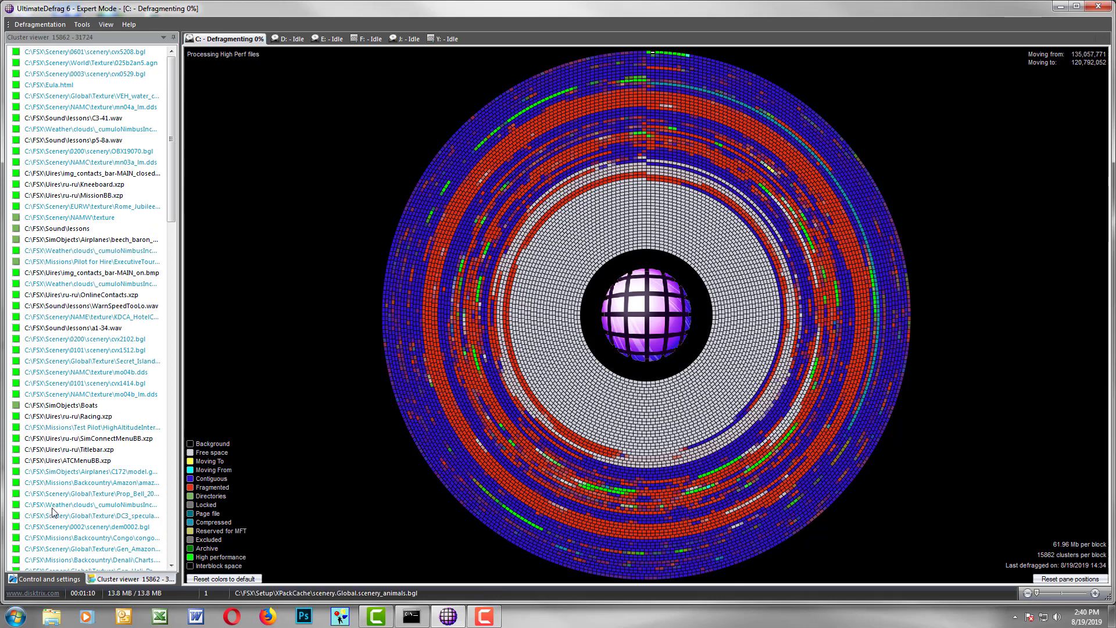
left_click(691, 57)
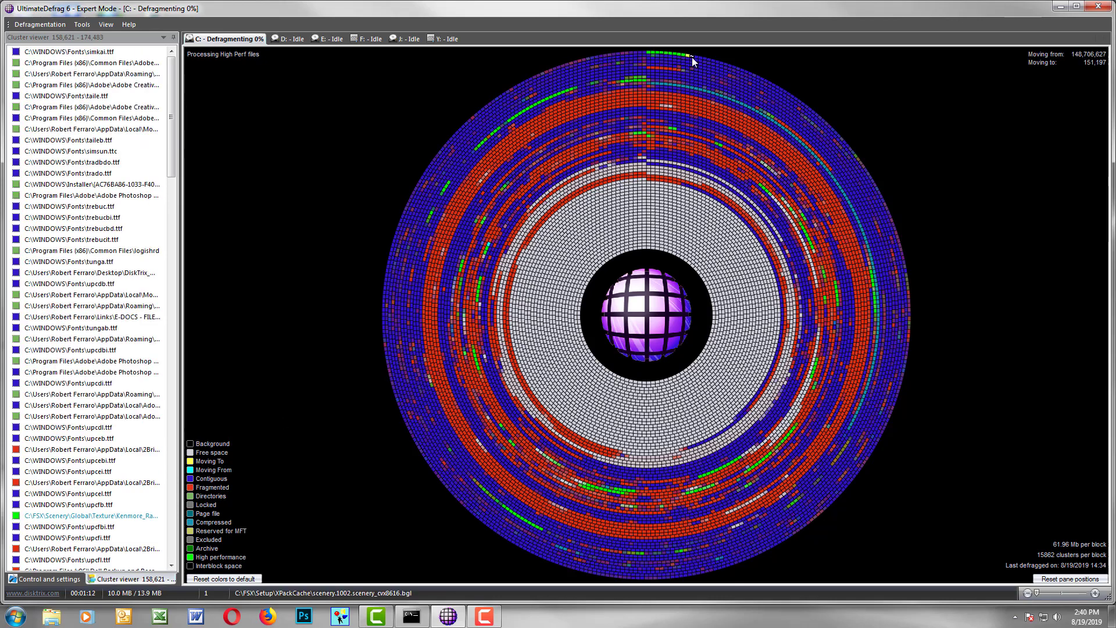
left_click(651, 52)
left_click(659, 54)
left_click(645, 259)
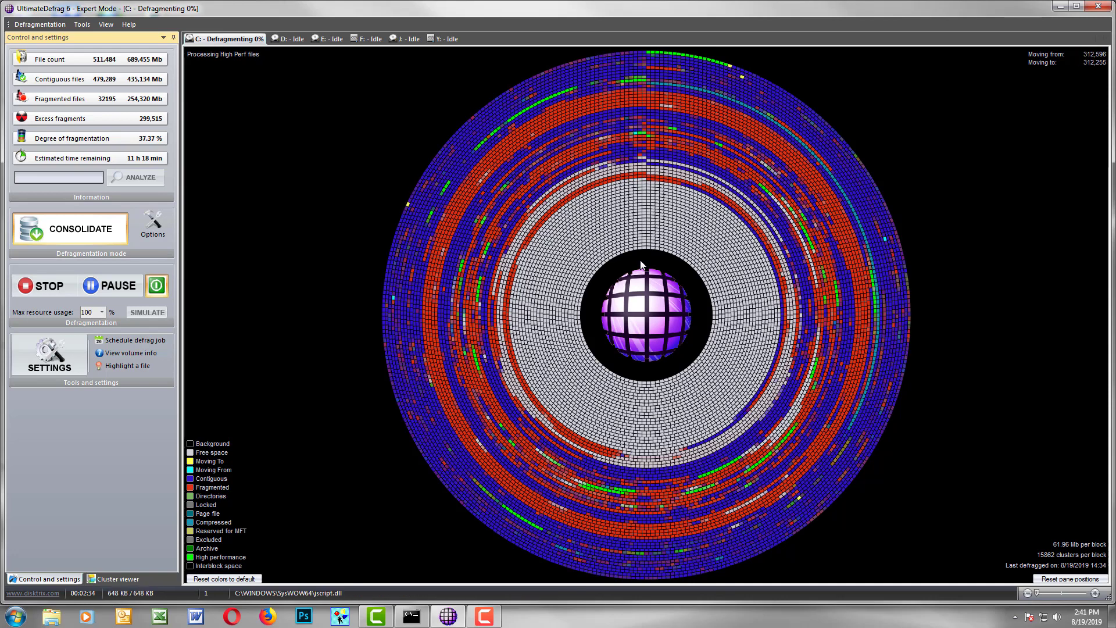
left_click(694, 56)
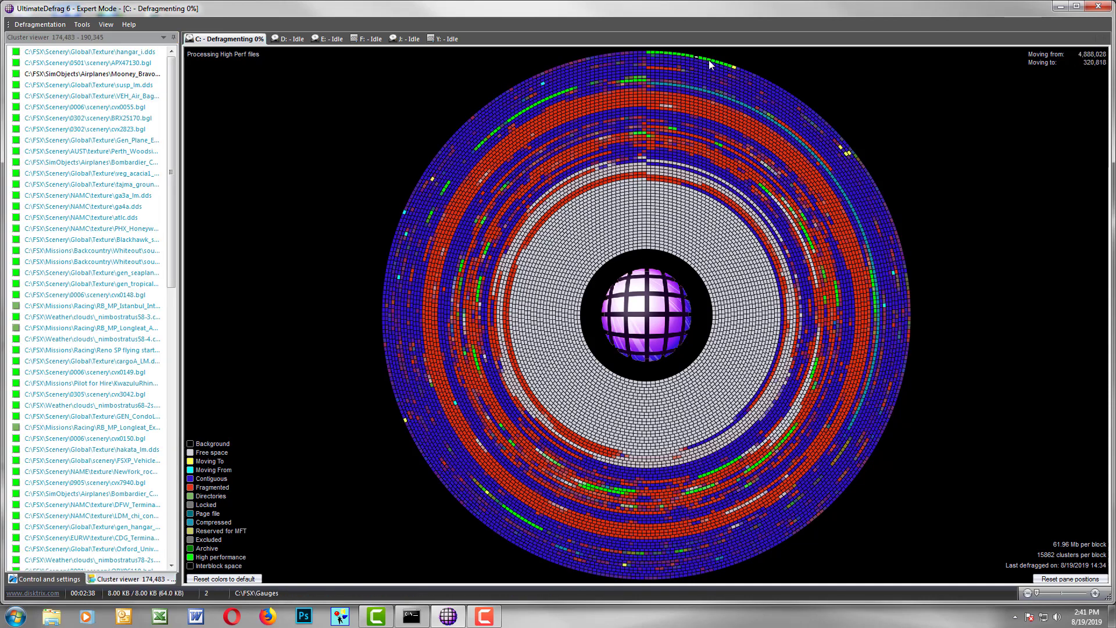
left_click(709, 61)
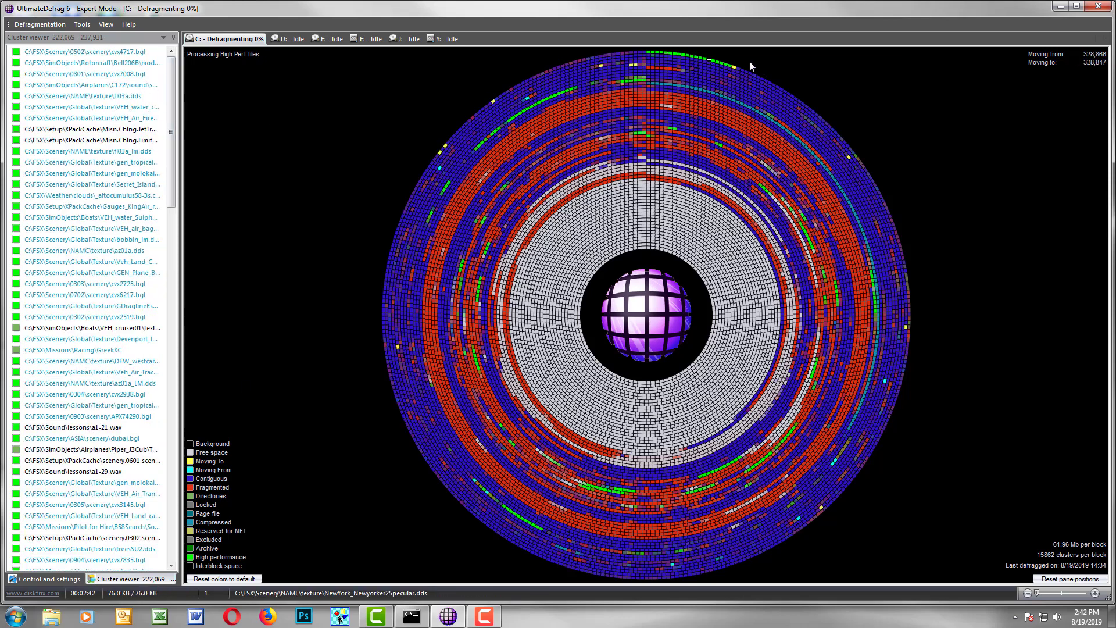
left_click(716, 60)
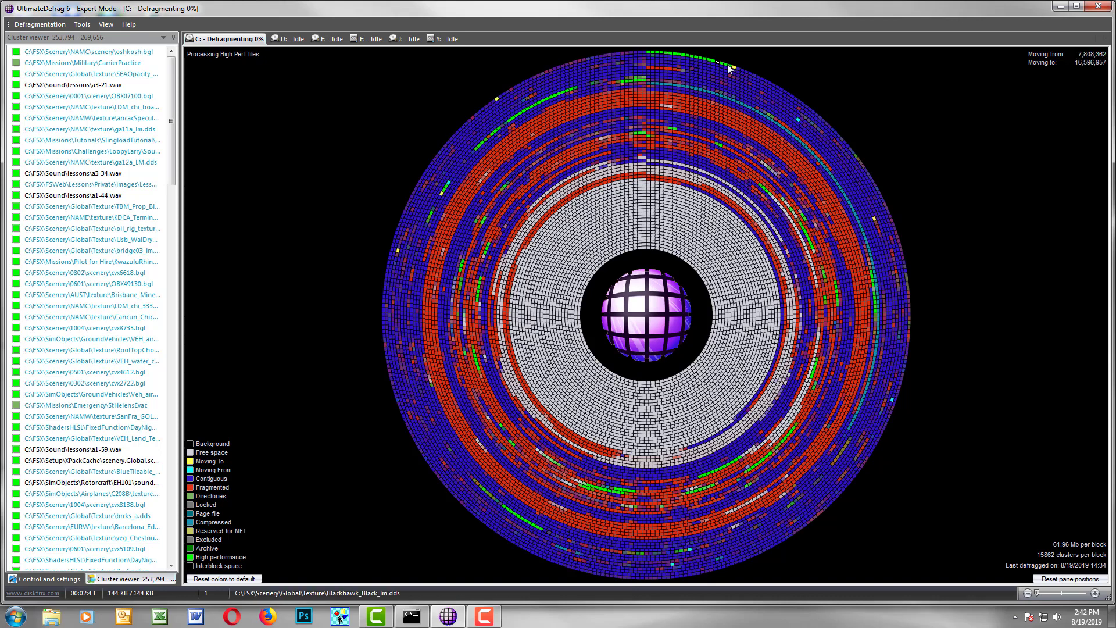
left_click(757, 78)
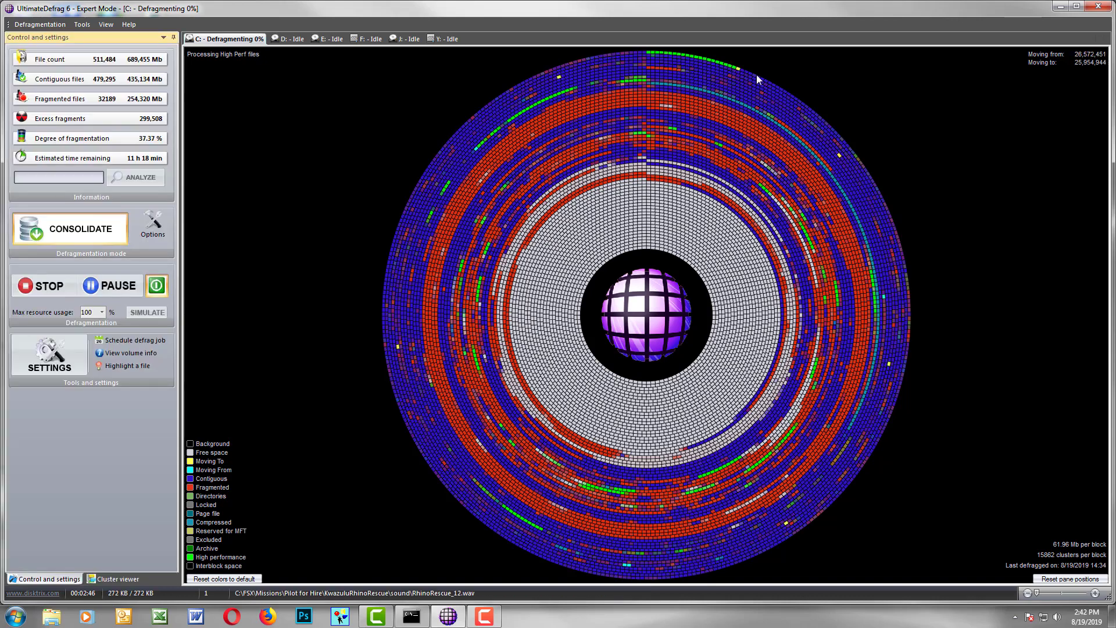
left_click(757, 79)
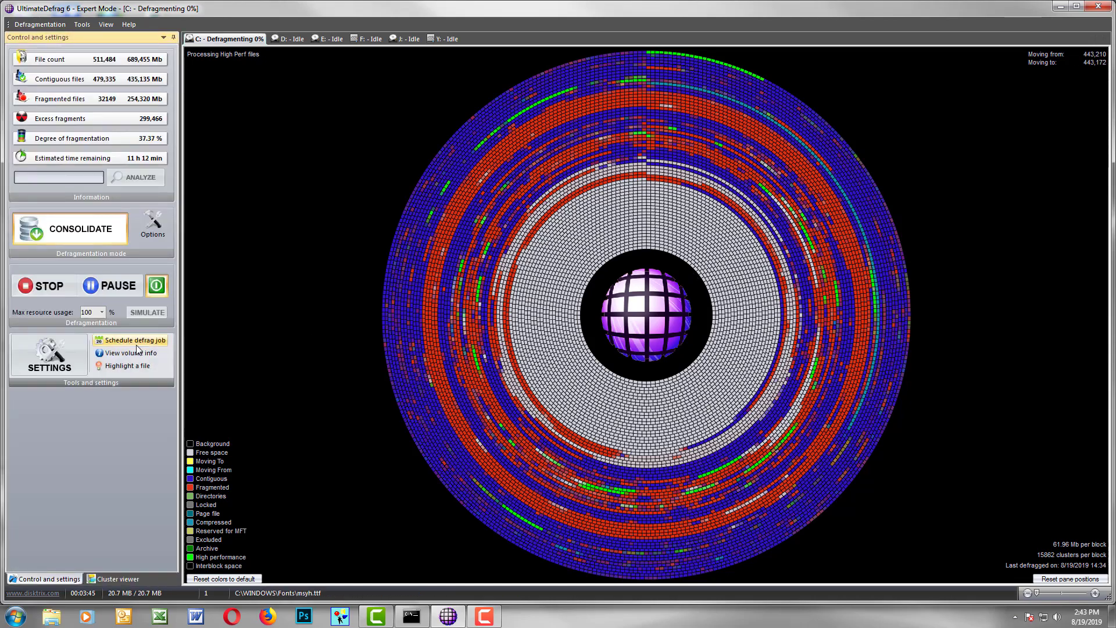
left_click(153, 224)
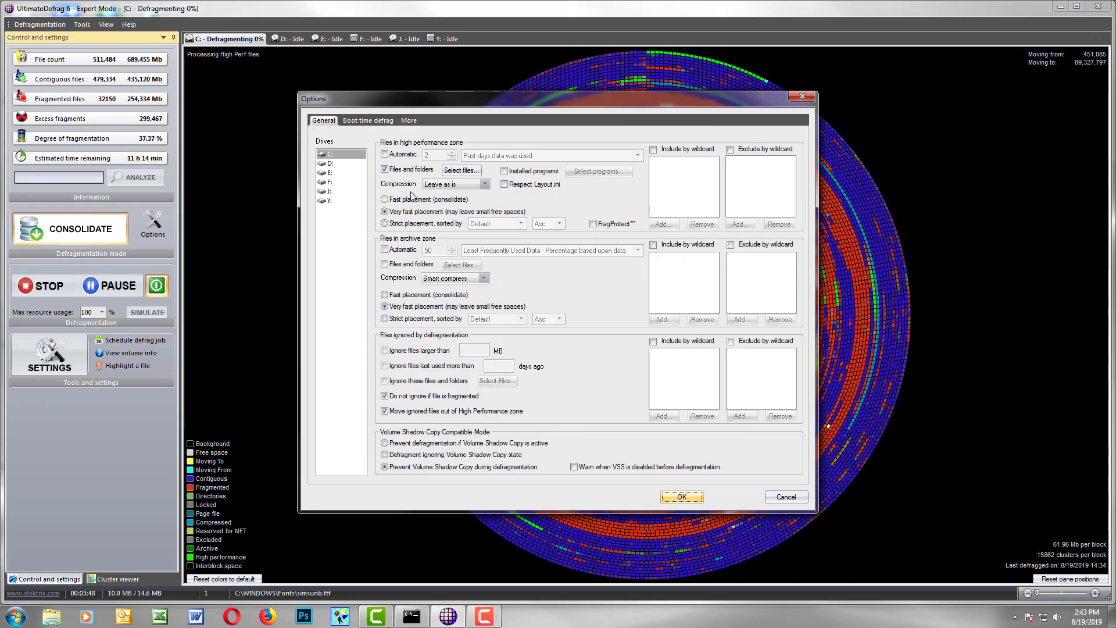
left_click(402, 155)
left_click(487, 155)
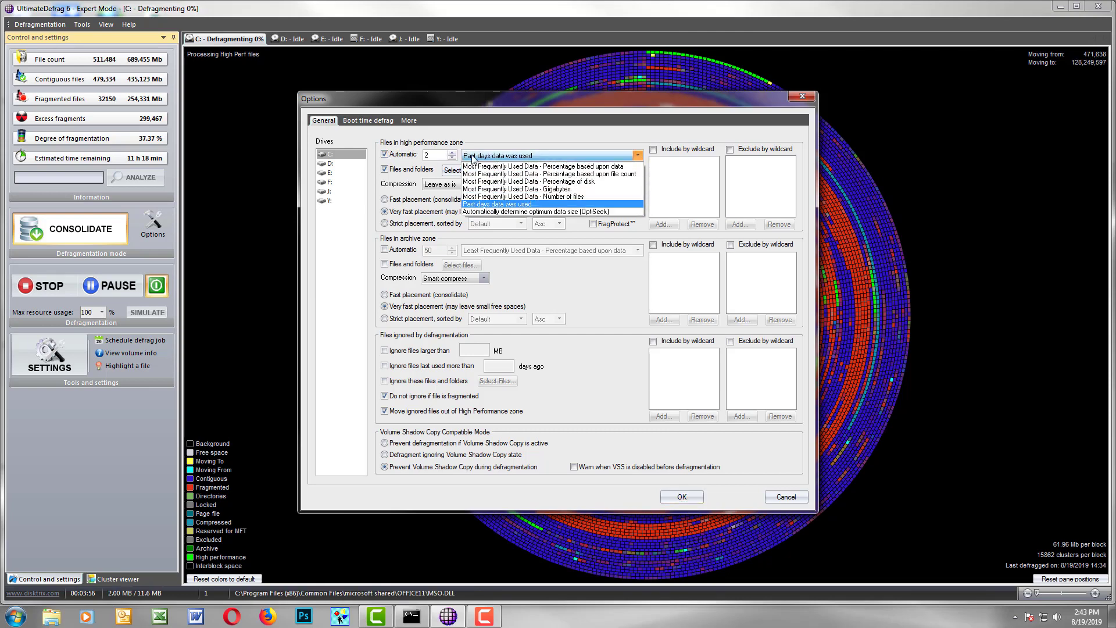
left_click(439, 160)
left_click_drag(433, 155, 412, 156)
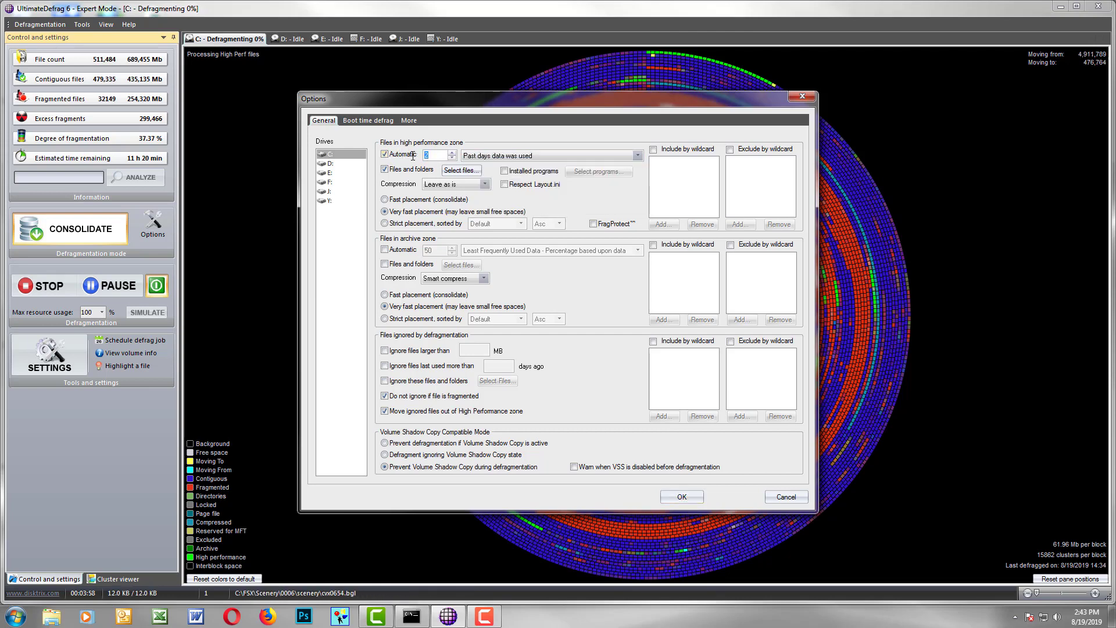
type("30")
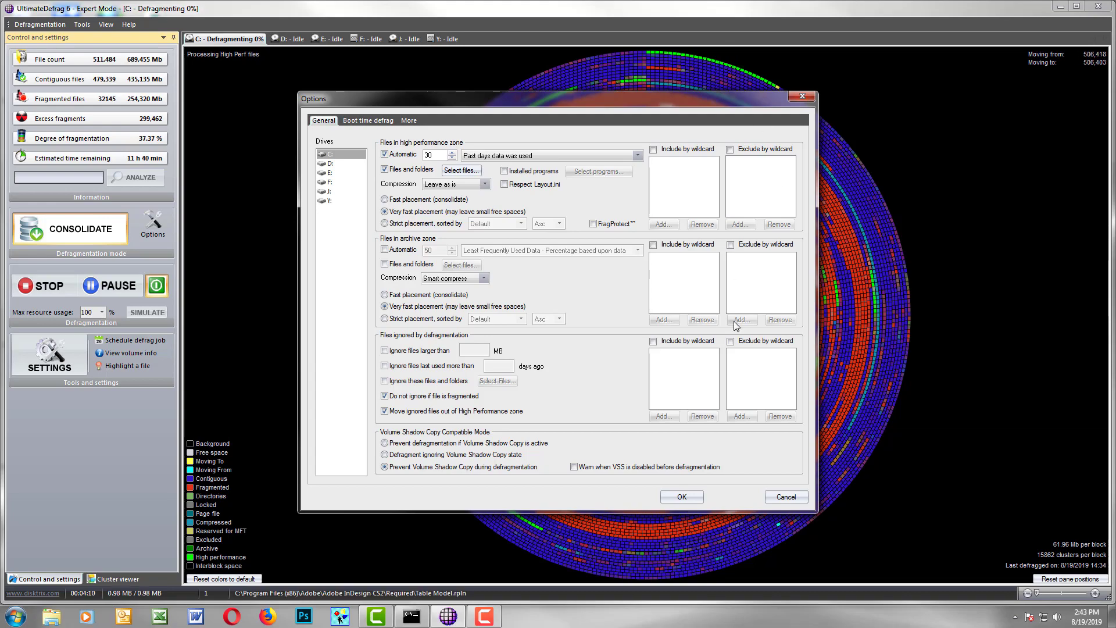
left_click(787, 495)
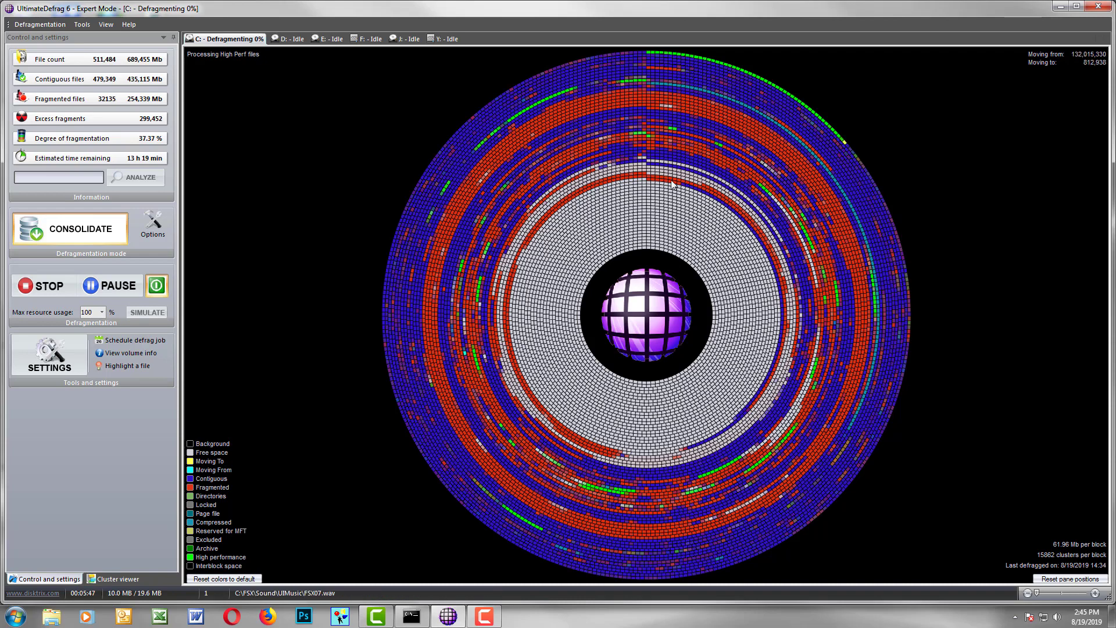
- Check the files in a block near the ring's top, then return to drive C: statistics
left_click(661, 83)
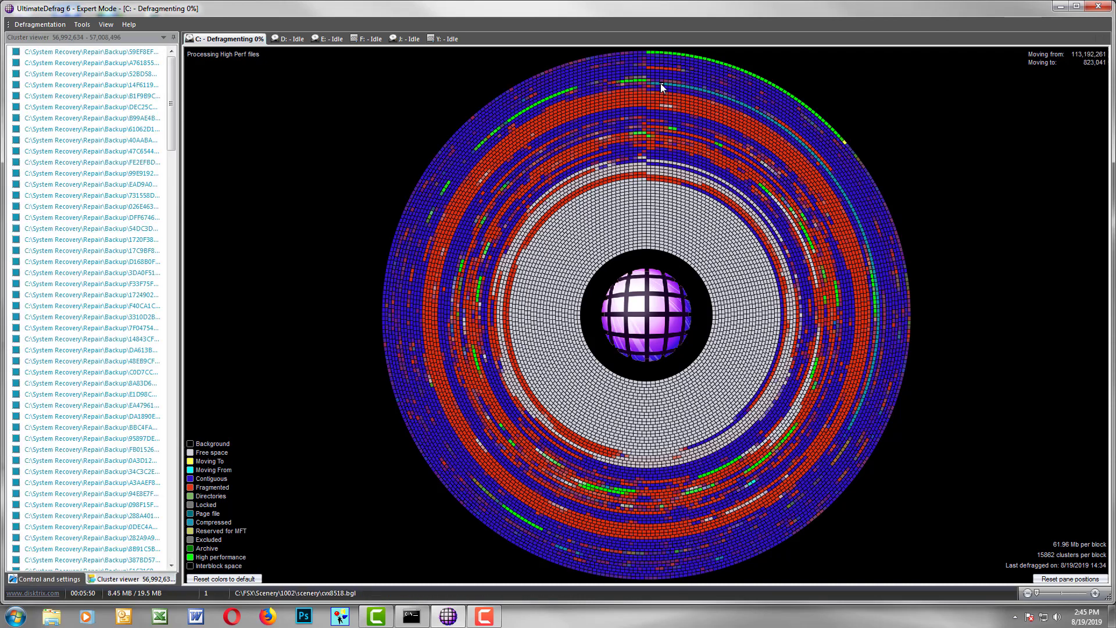
left_click(665, 262)
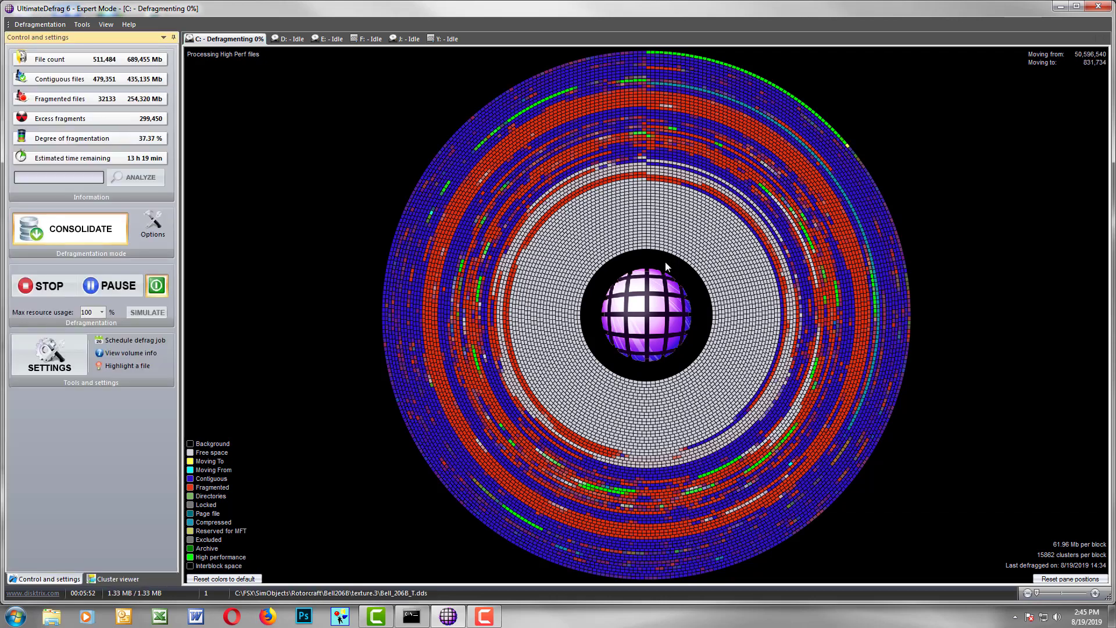
left_click(655, 67)
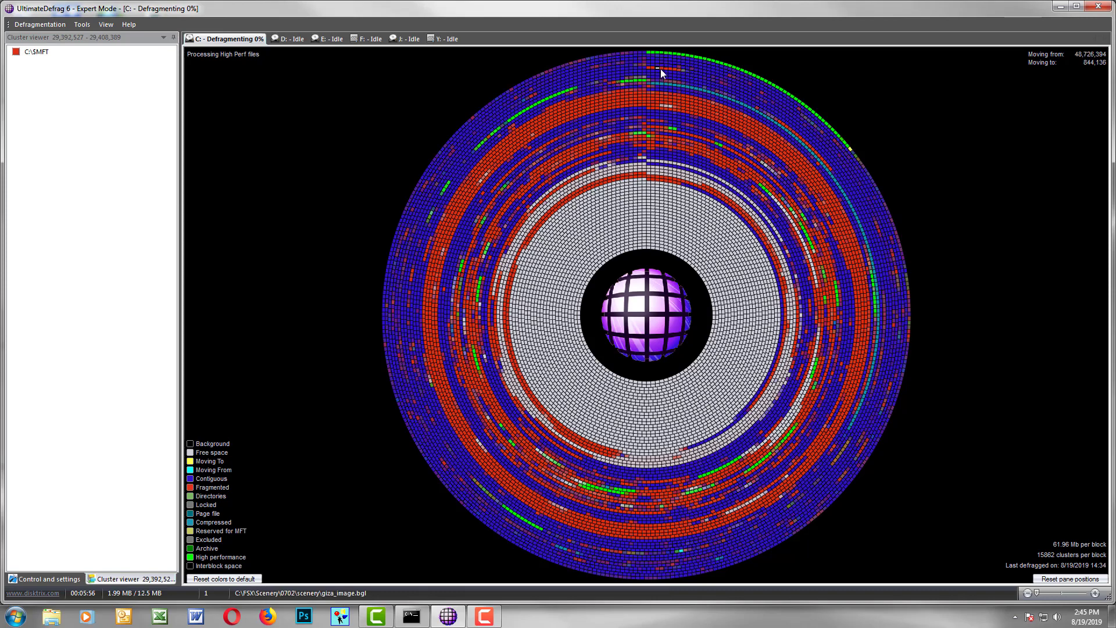
left_click(665, 69)
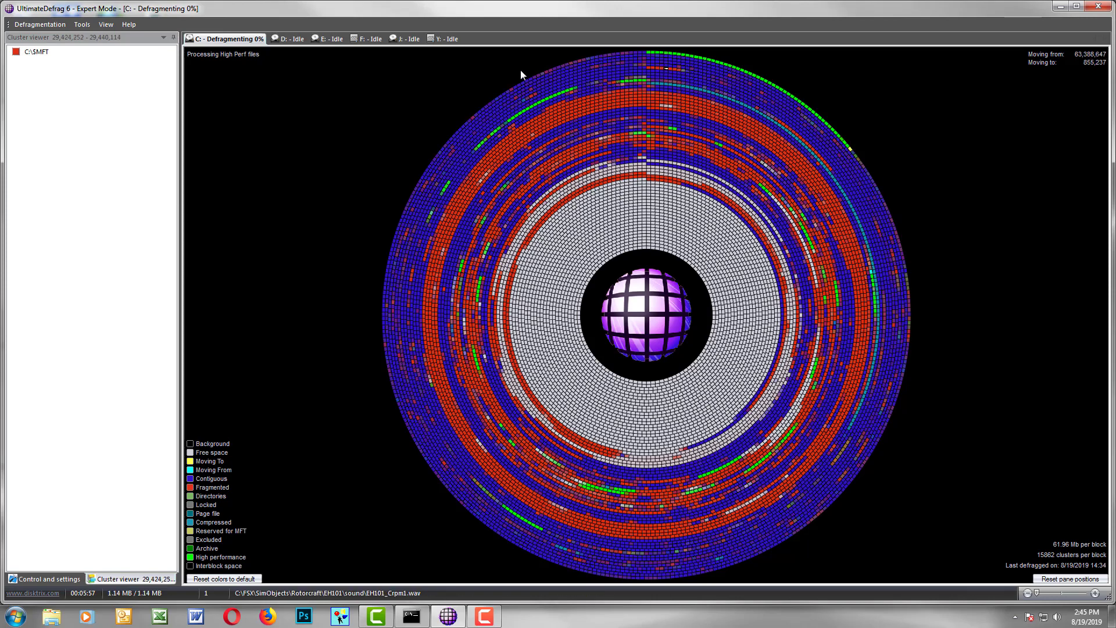
left_click(65, 51)
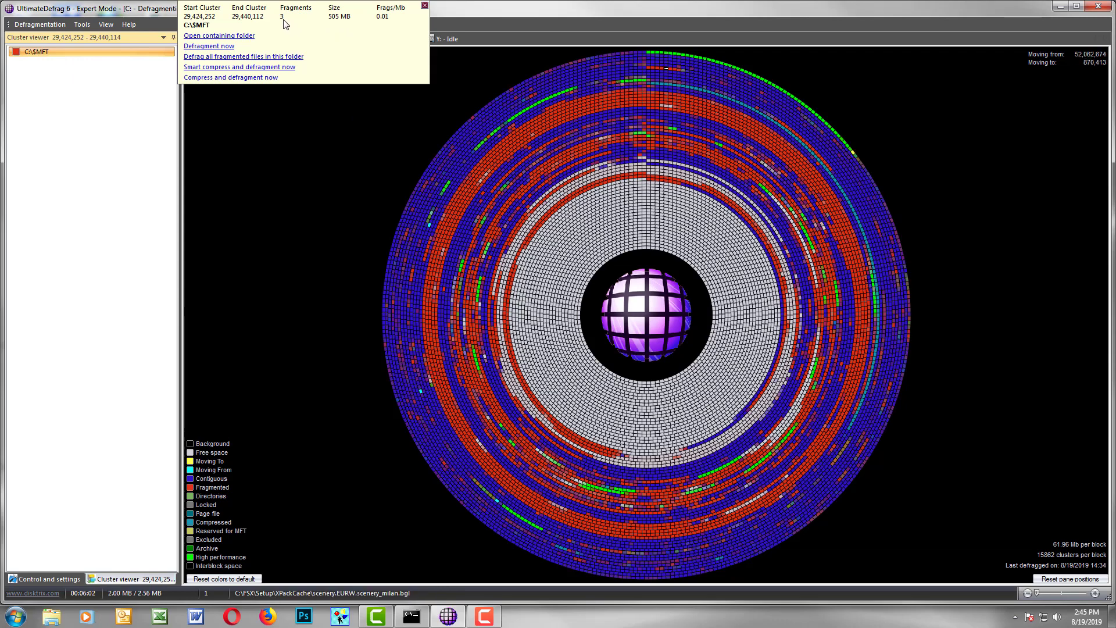
left_click(635, 267)
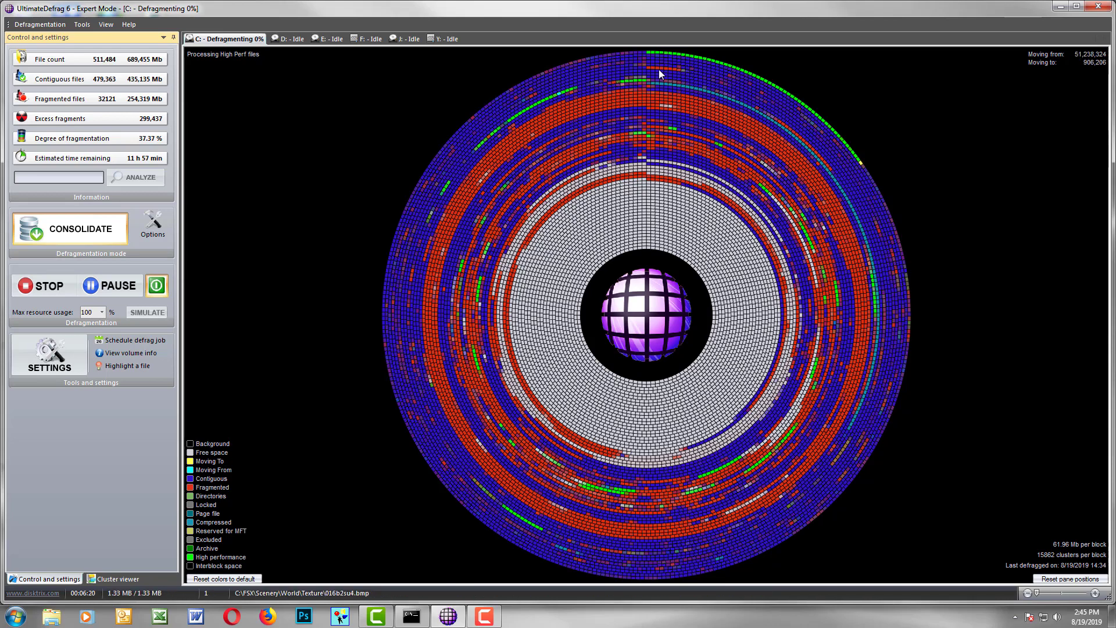
left_click(658, 68)
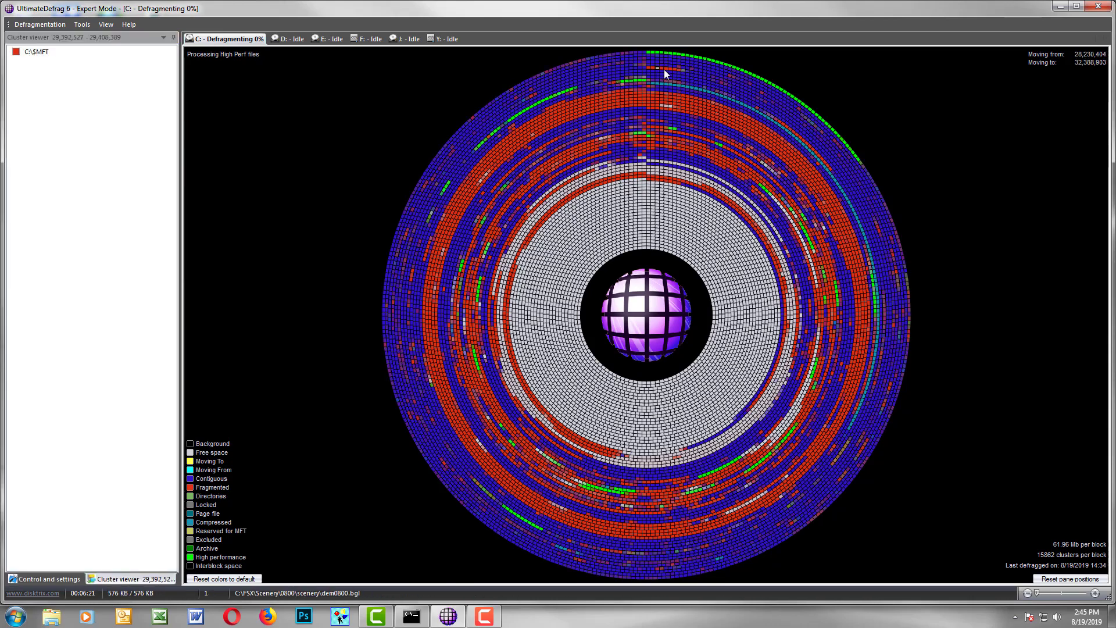
left_click(663, 70)
left_click(634, 251)
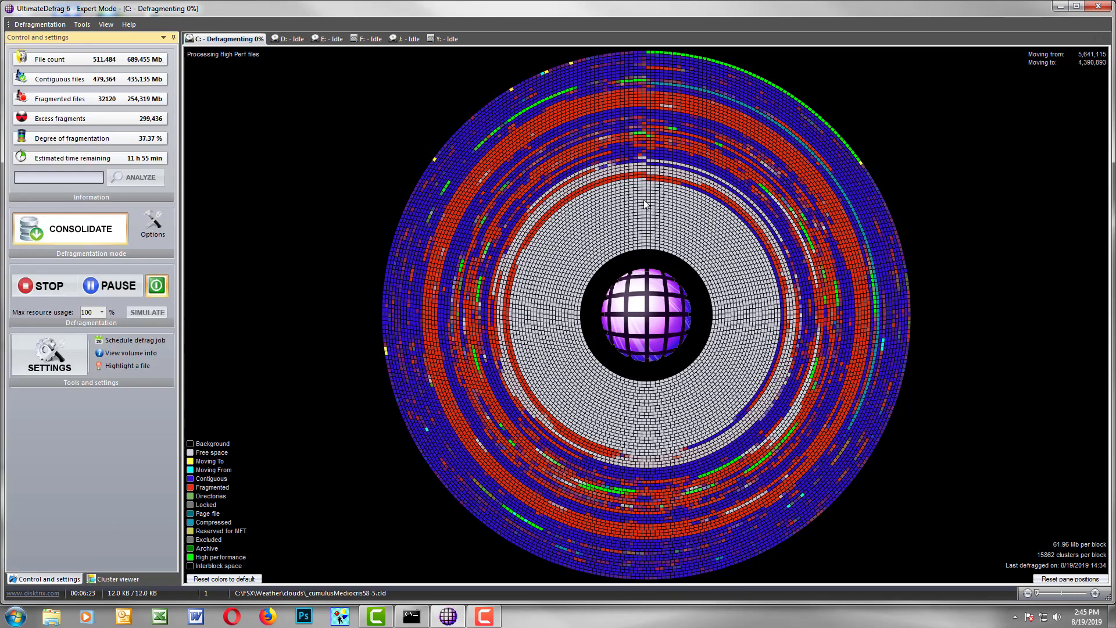
left_click(657, 68)
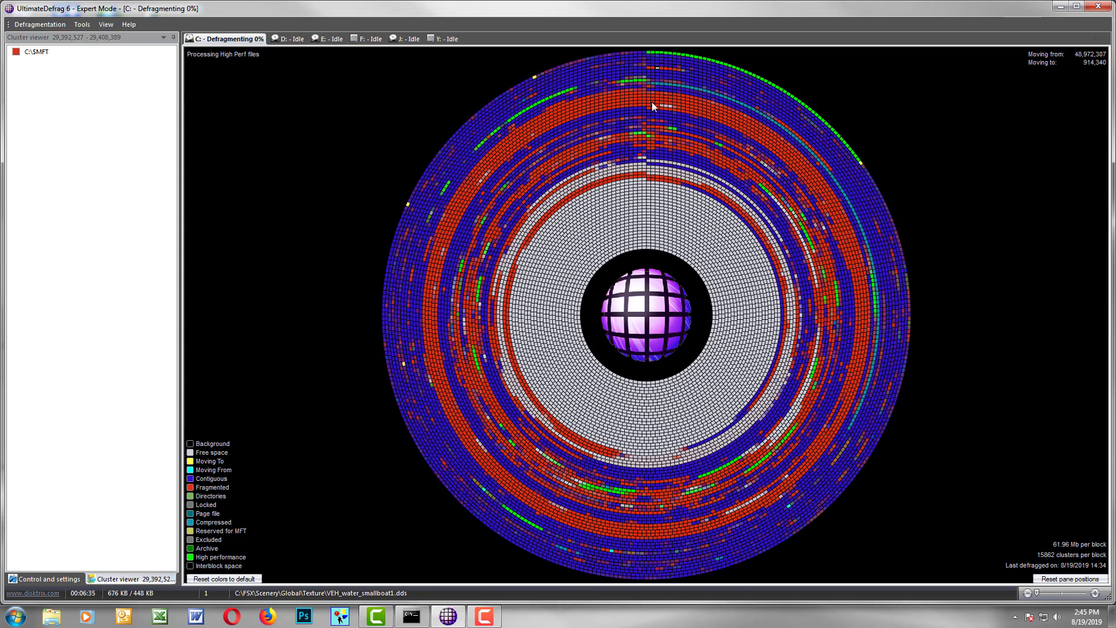
left_click(650, 68)
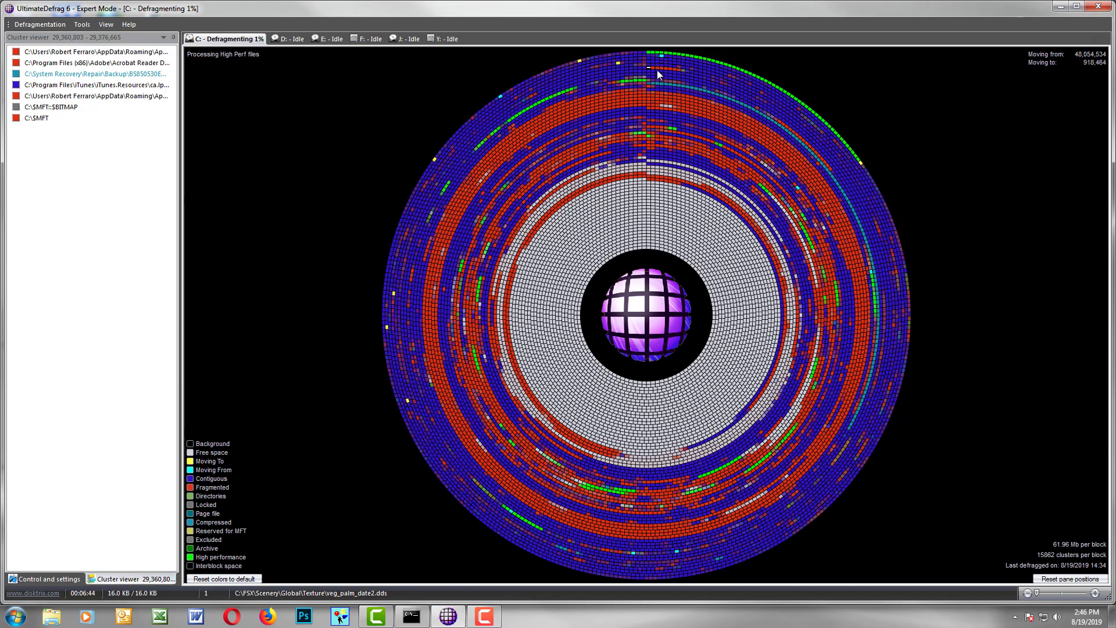
left_click(653, 70)
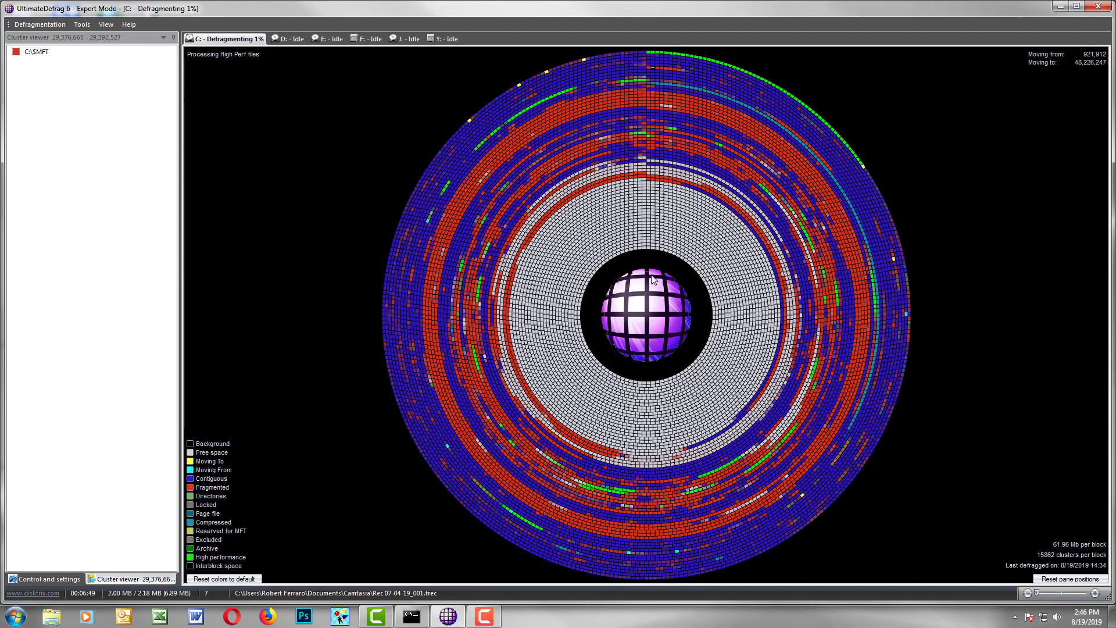
left_click(684, 270)
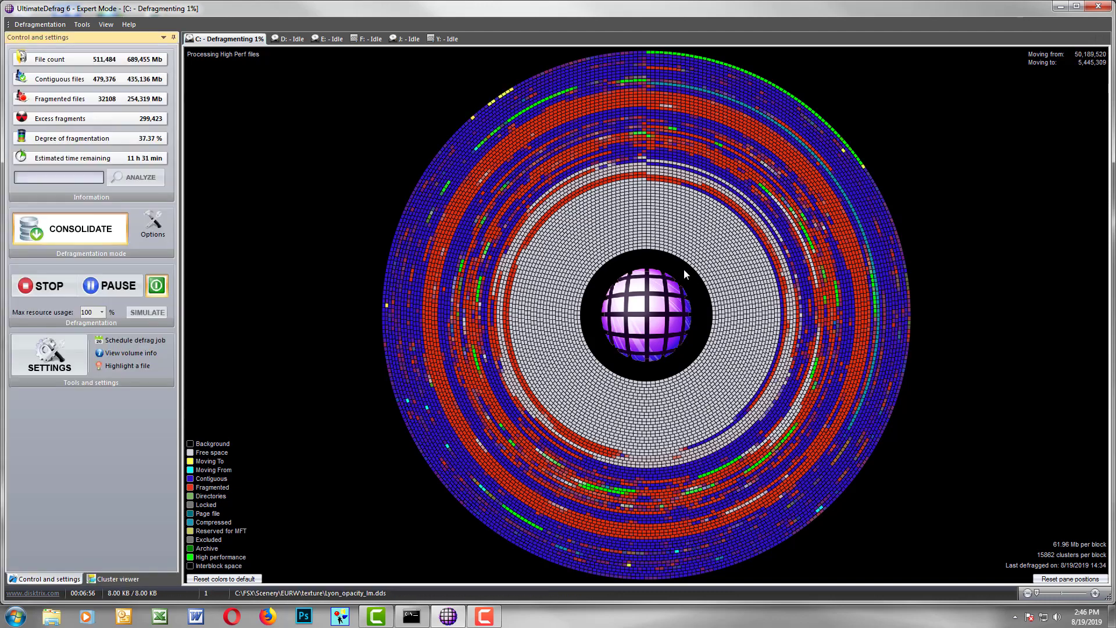
left_click(657, 69)
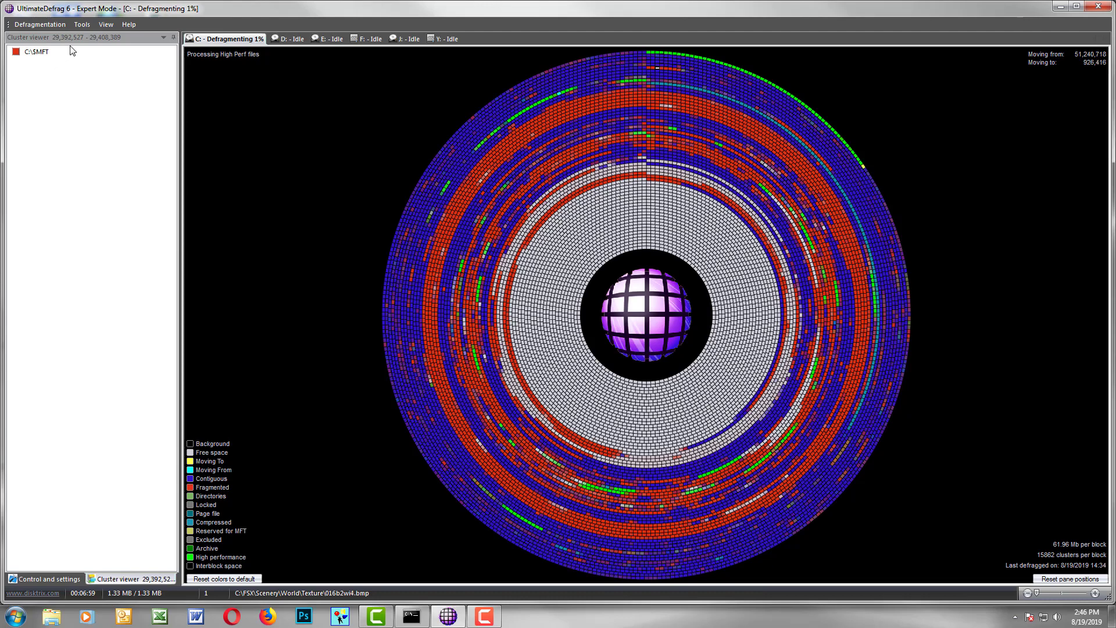
left_click(649, 169)
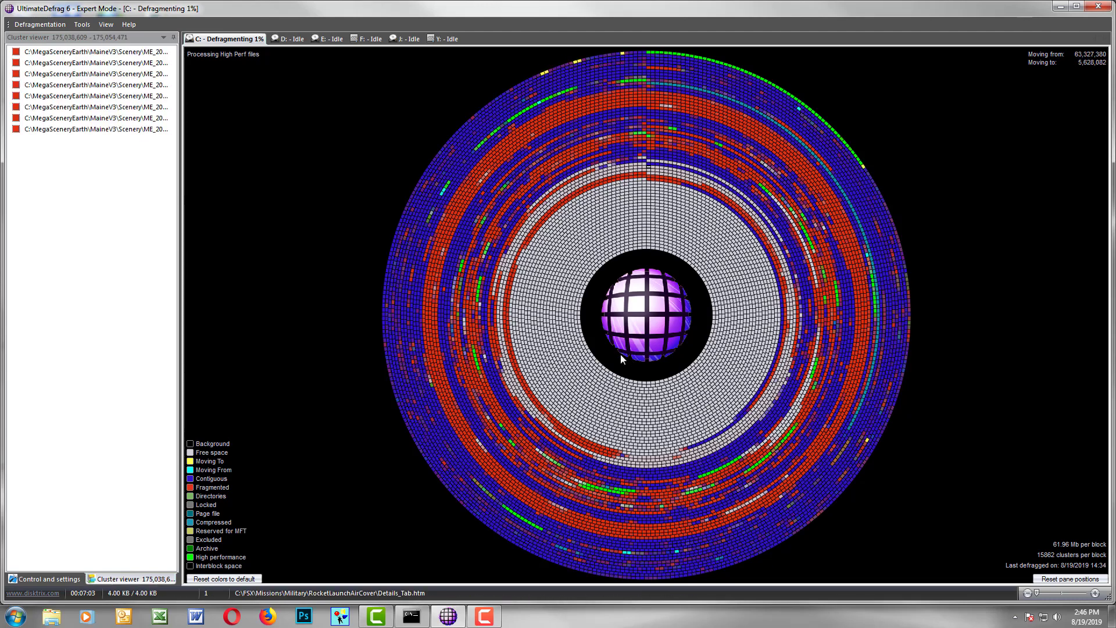
left_click(648, 259)
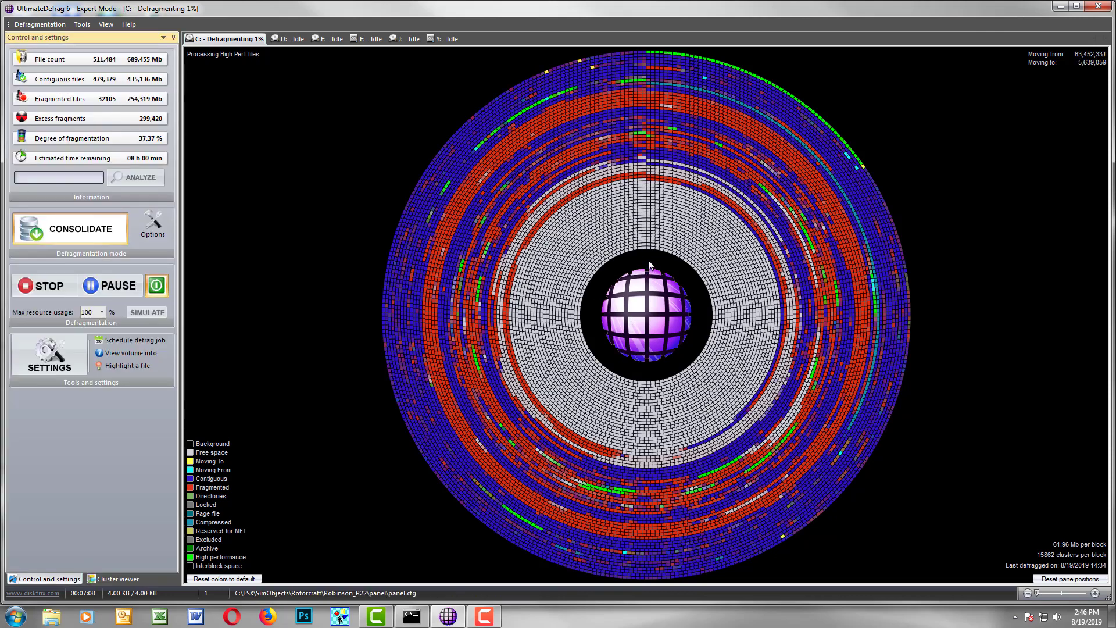